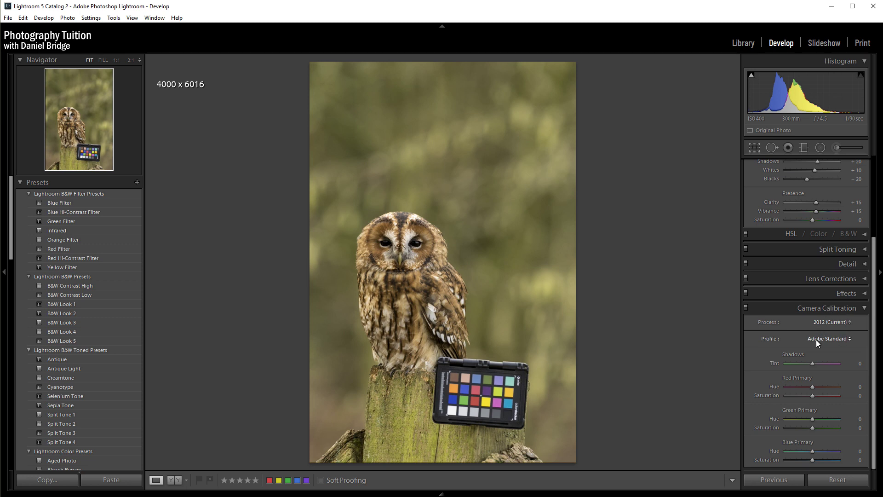
- Export a ColorChecker Passport DNG camera profile named 'Mr Forbes' from the owl photo's chart
drag(875, 318, 875, 221)
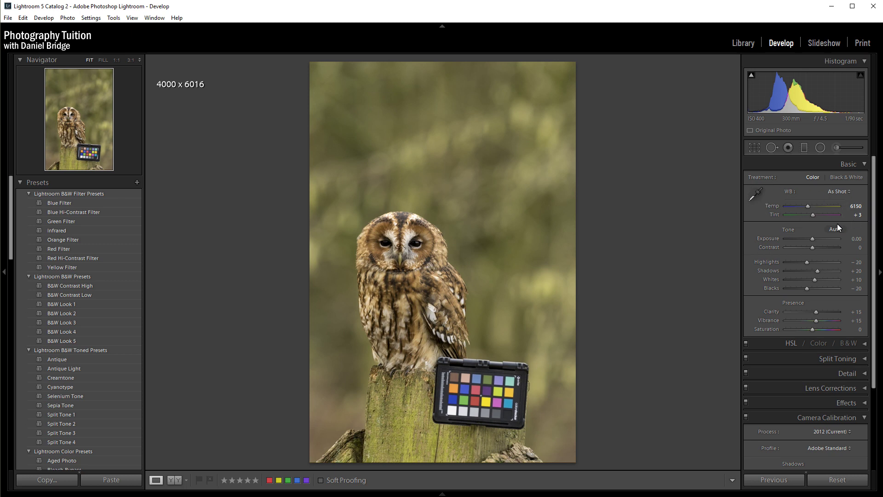
scroll(788, 303, down, 3)
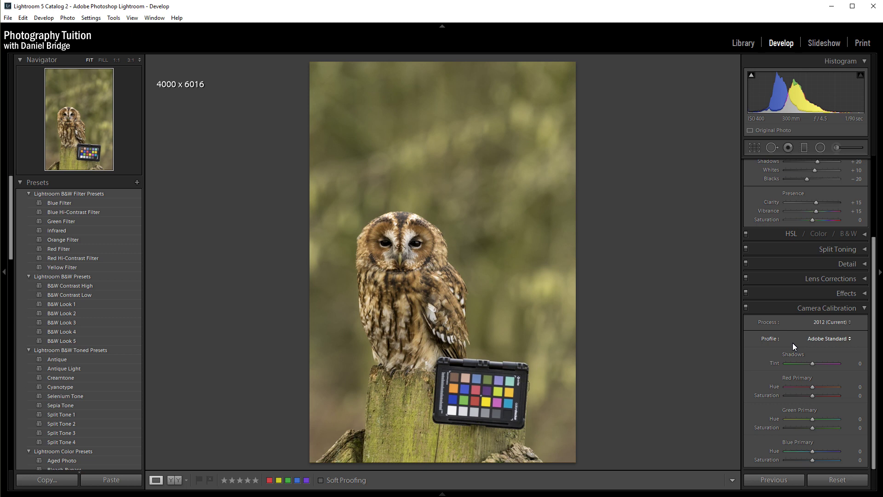
scroll(877, 333, up, 3)
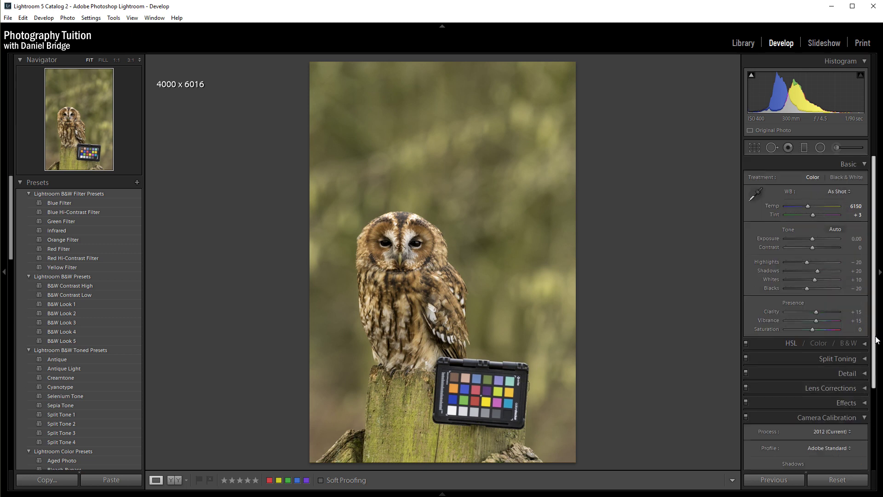
scroll(877, 334, down, 3)
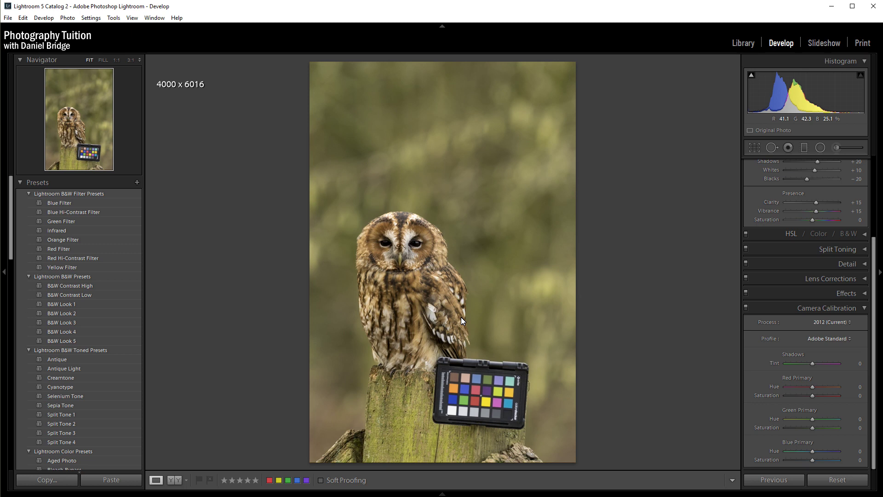
right_click(487, 277)
mouse_move(532, 450)
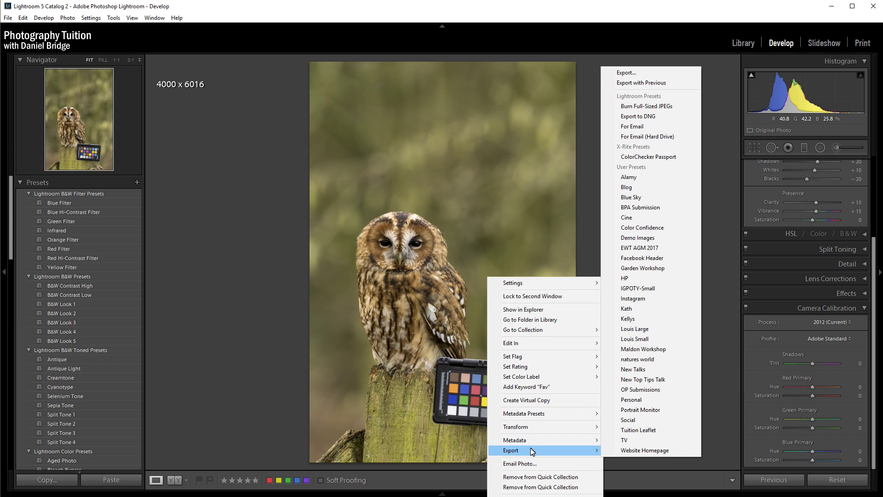
click(661, 157)
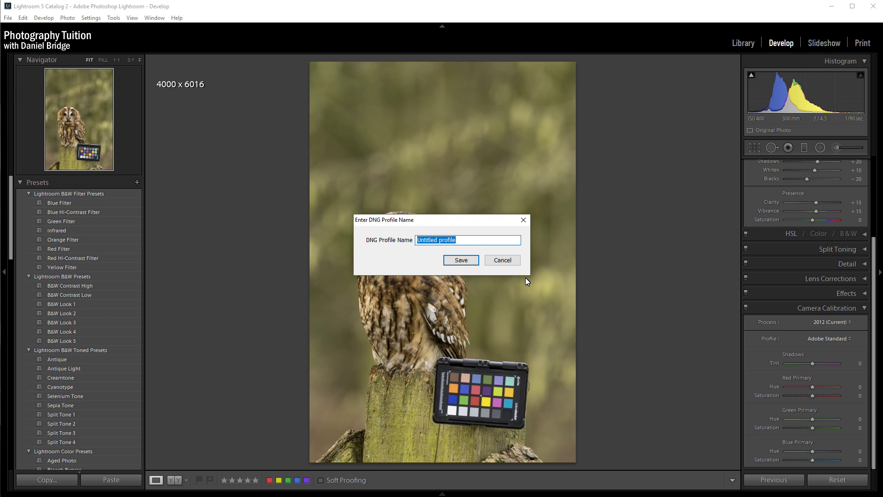
text(Mr Forbes)
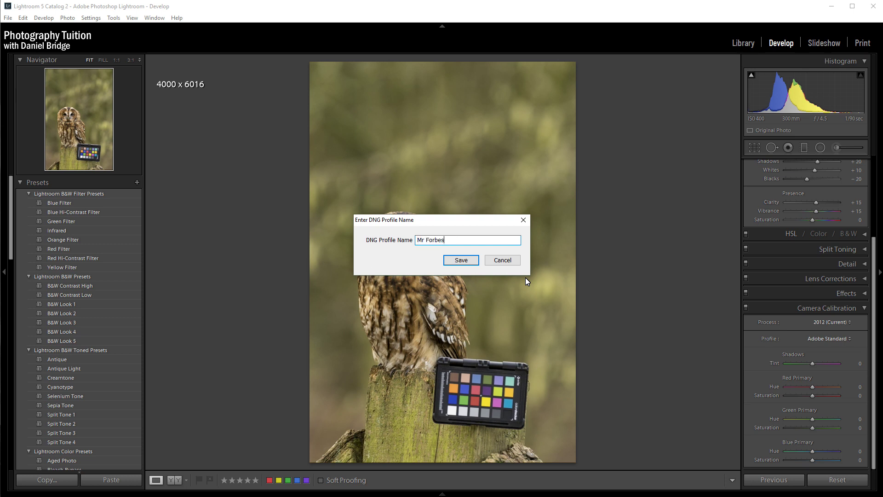
click(456, 261)
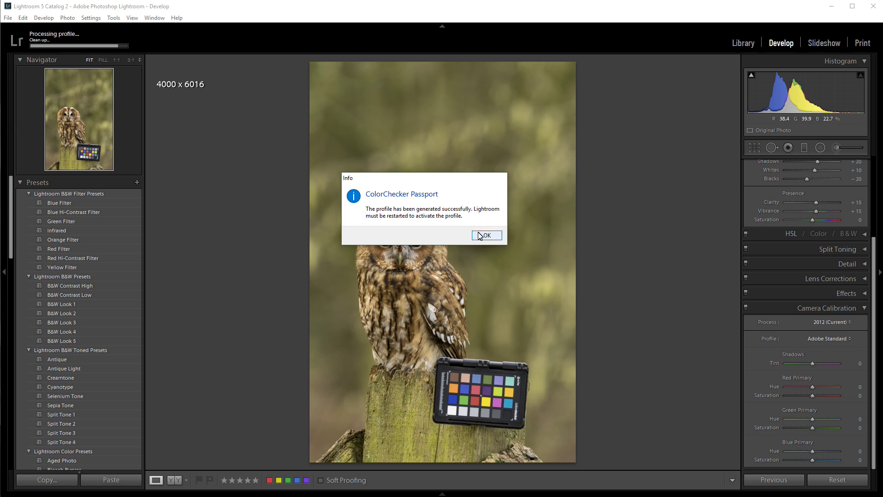
- Dismiss the profile-generated notice and quit Lightroom so the Mr Forbes profile can activate
click(496, 238)
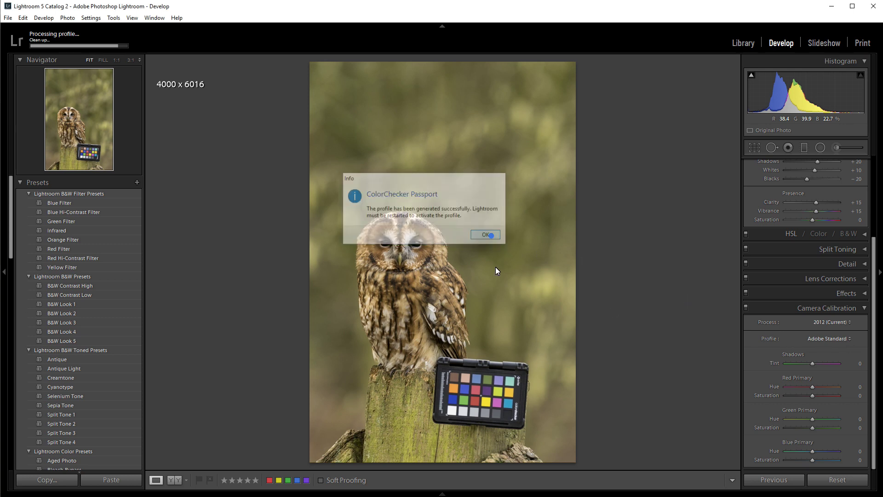
click(871, 10)
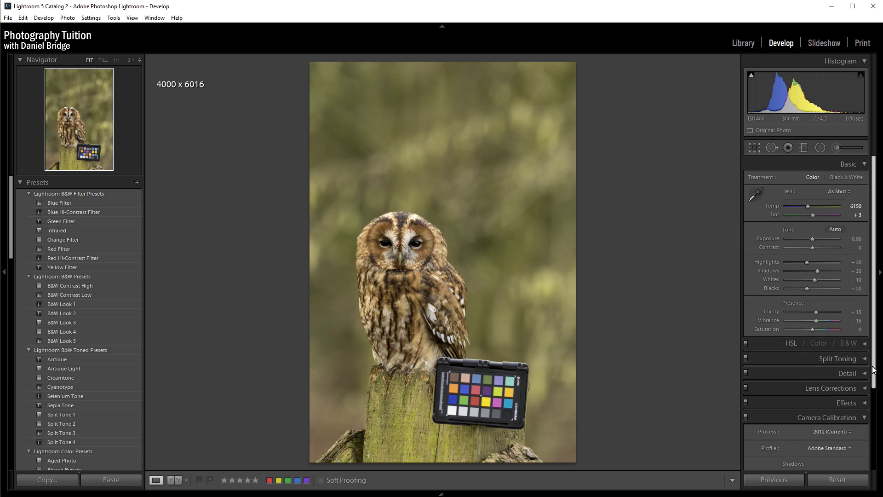
- Change the owl photo's Camera Calibration profile from Adobe Standard to Mr Forbes
drag(874, 378, 875, 458)
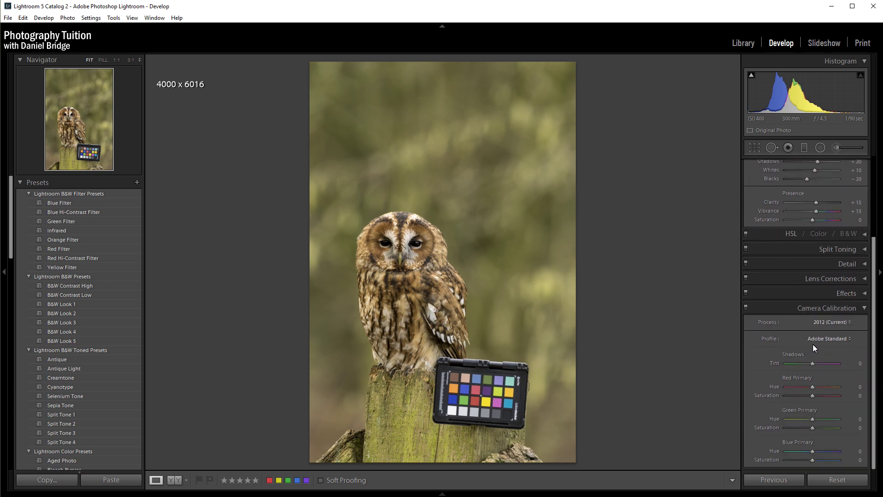
click(848, 339)
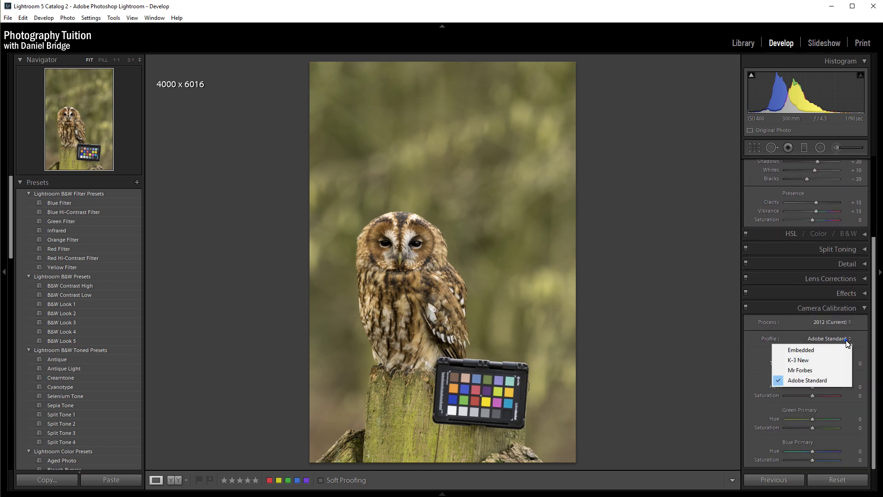
click(804, 374)
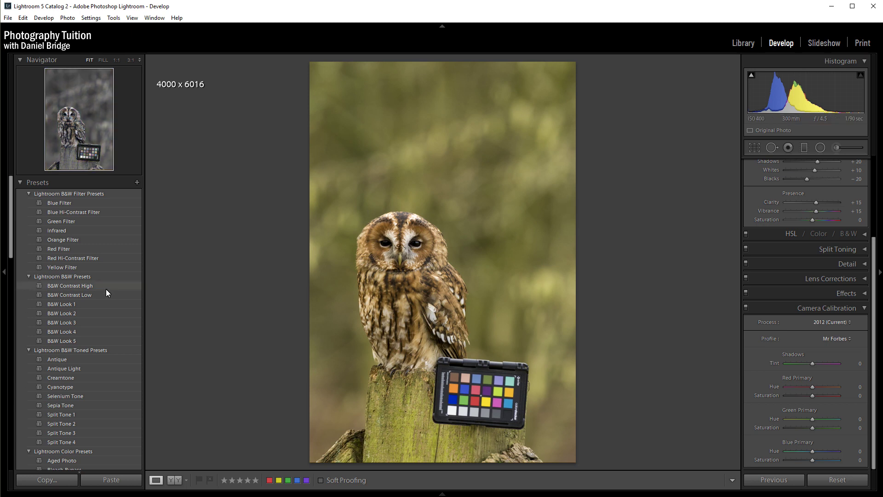
- Flip between the Adobe Standard and Mr Forbes history states several times, finishing on Mr Forbes
scroll(86, 341, down, 15)
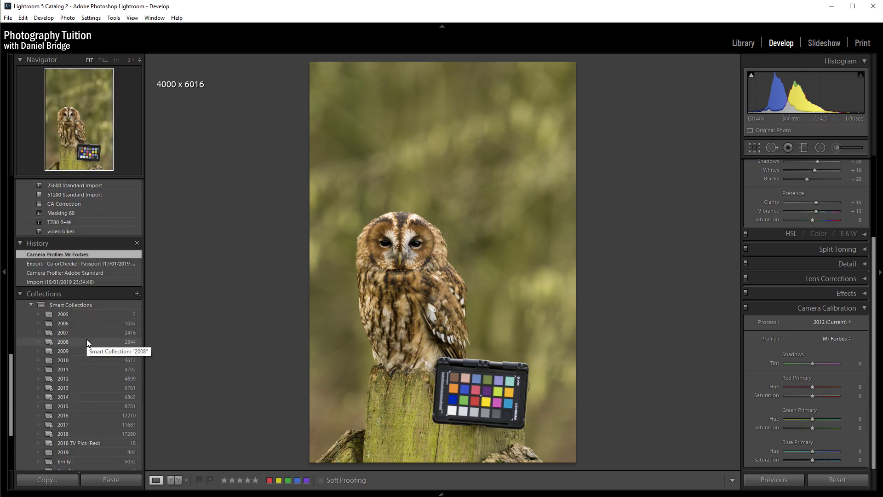
click(81, 274)
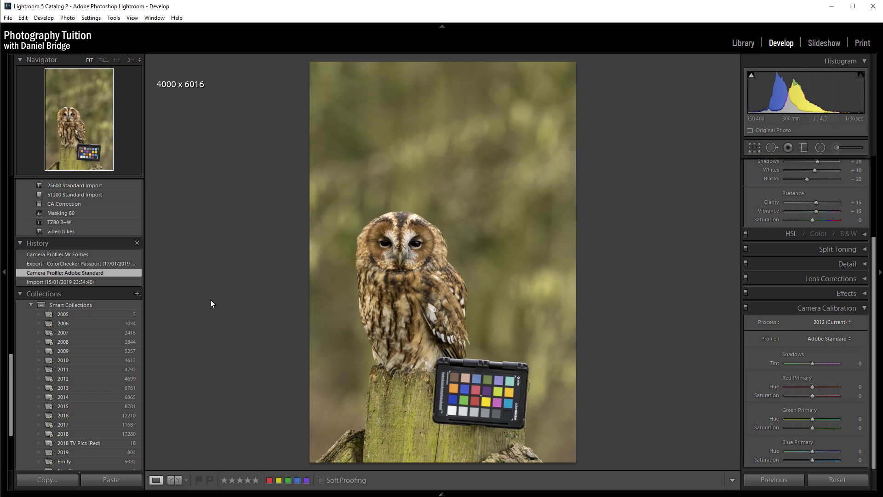
click(75, 255)
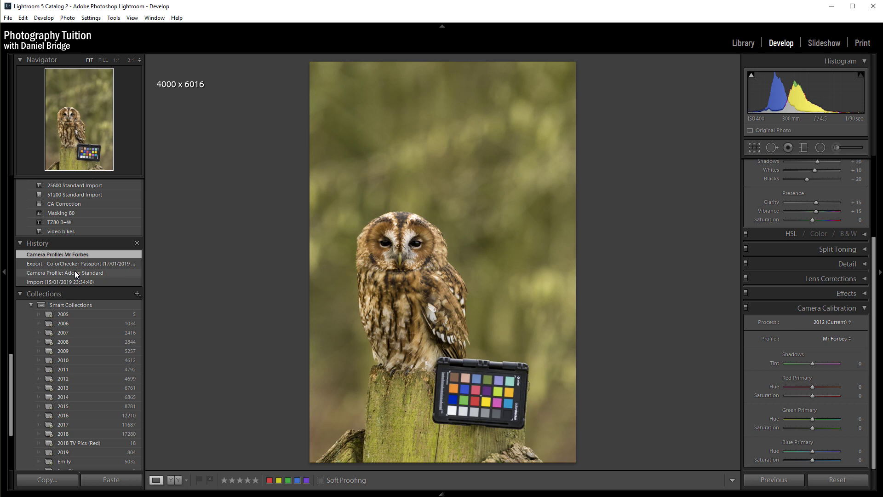
click(75, 271)
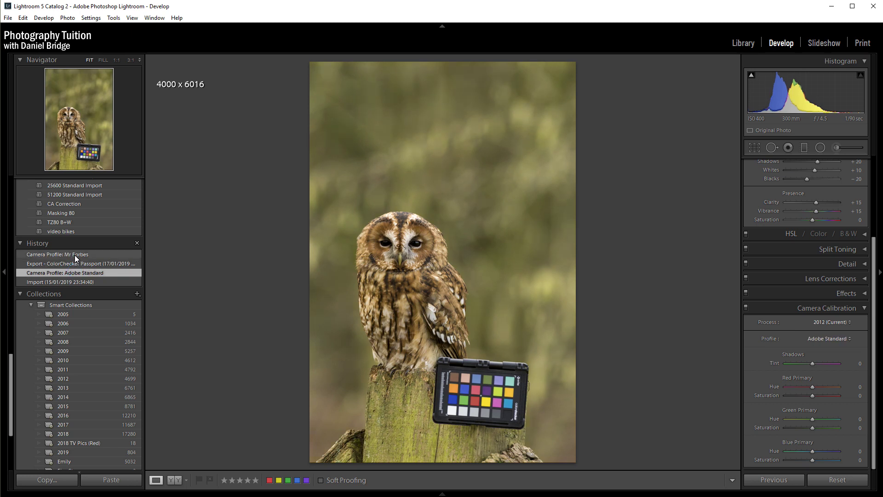
click(74, 255)
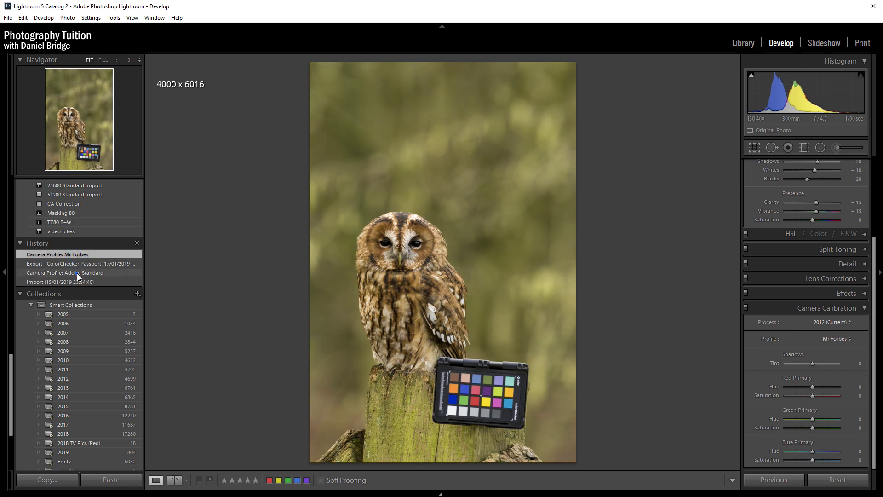
click(77, 273)
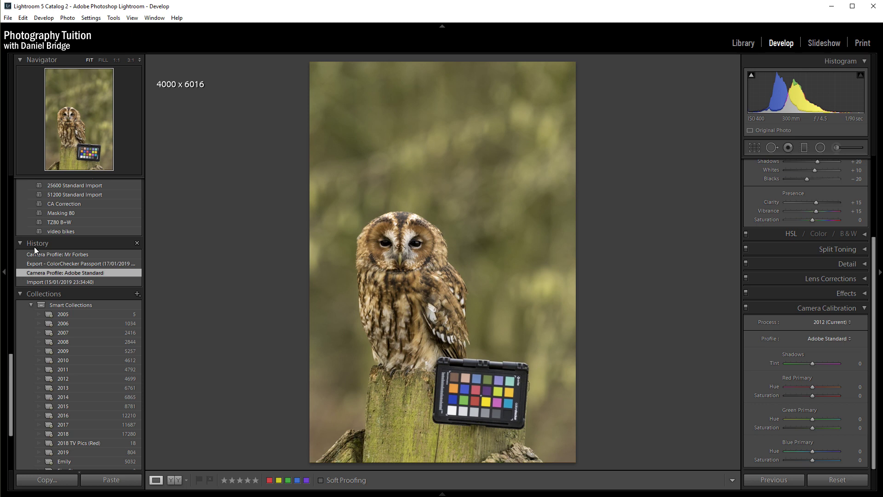
click(67, 253)
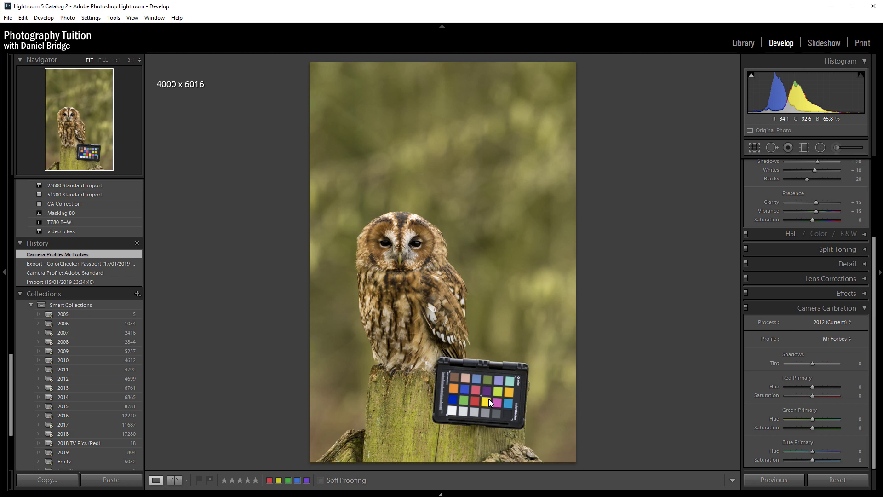
- Alternate the owl's profile between K-3 New and Mr Forbes three times, settling on K-3 New
click(833, 340)
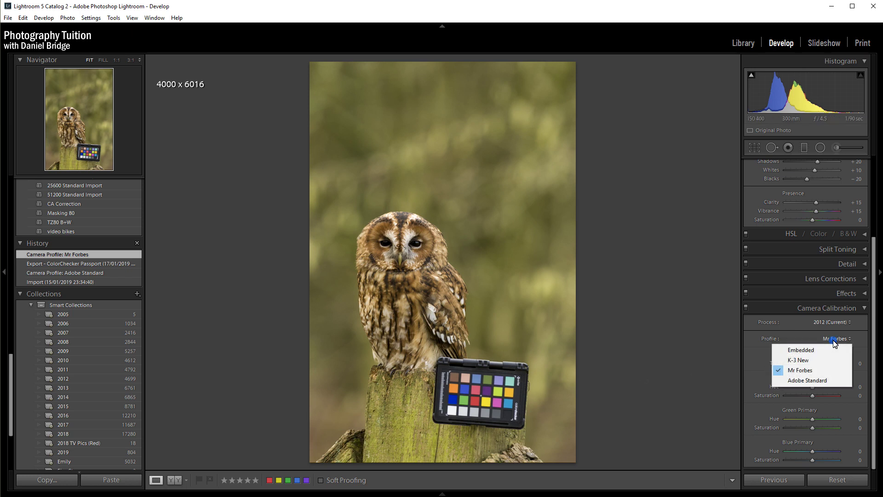
click(800, 363)
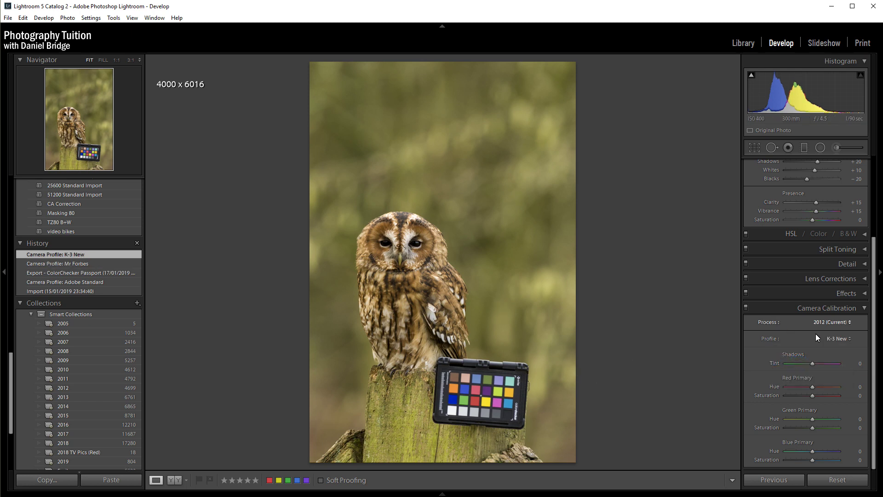
click(838, 339)
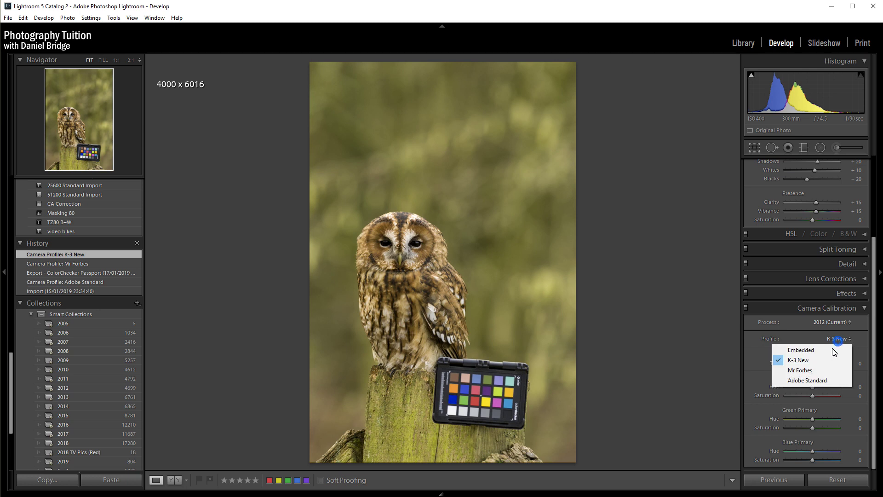
click(802, 371)
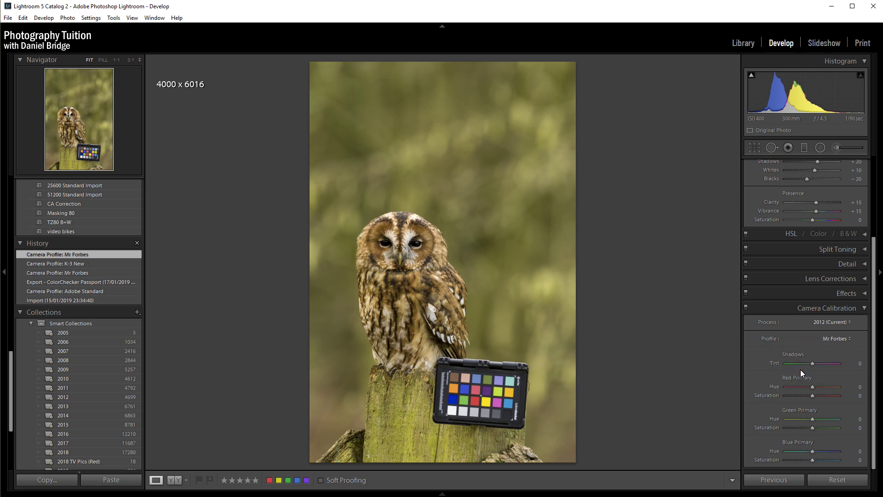
click(826, 340)
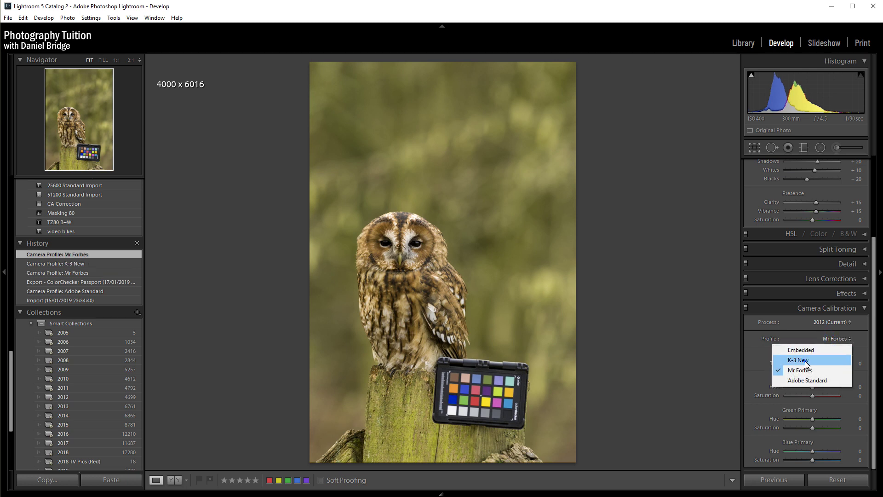
click(806, 361)
click(841, 339)
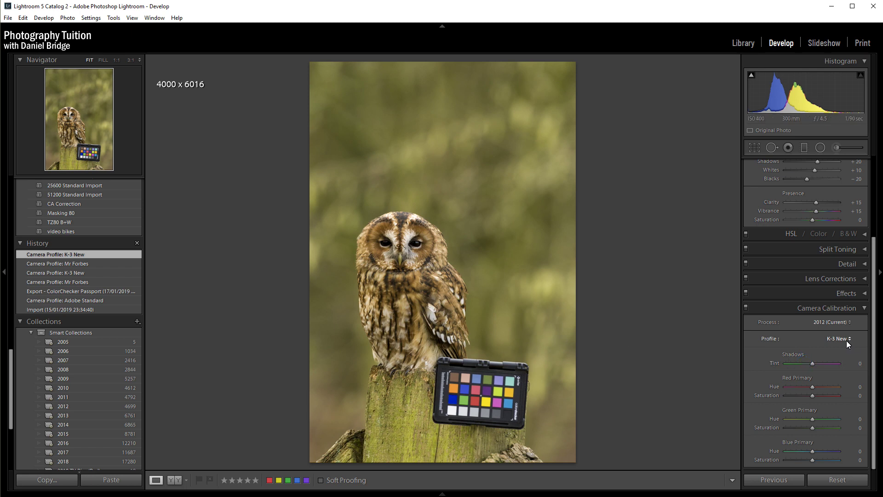
click(798, 371)
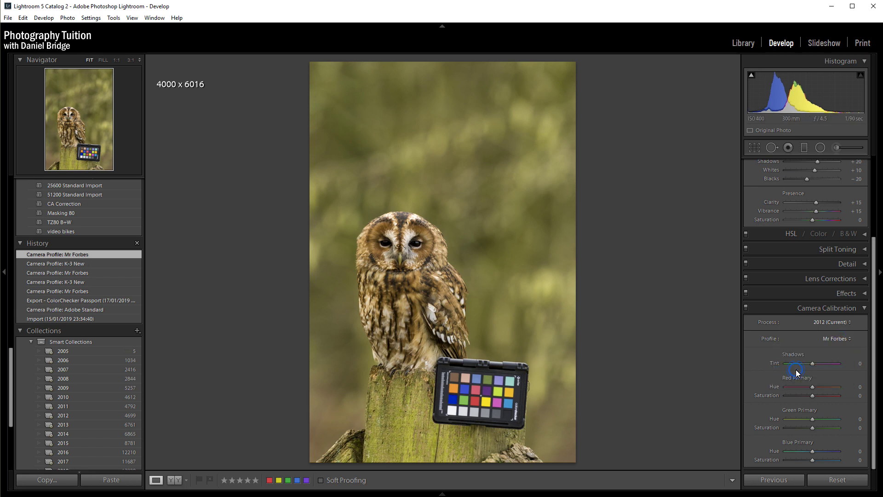
click(843, 339)
click(808, 360)
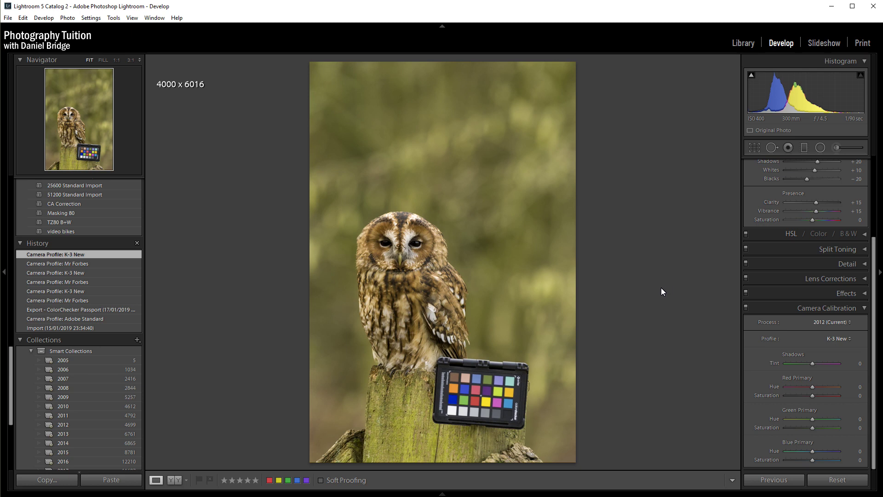
- Advance to the next filmstrip photo, the orange car
key(Right)
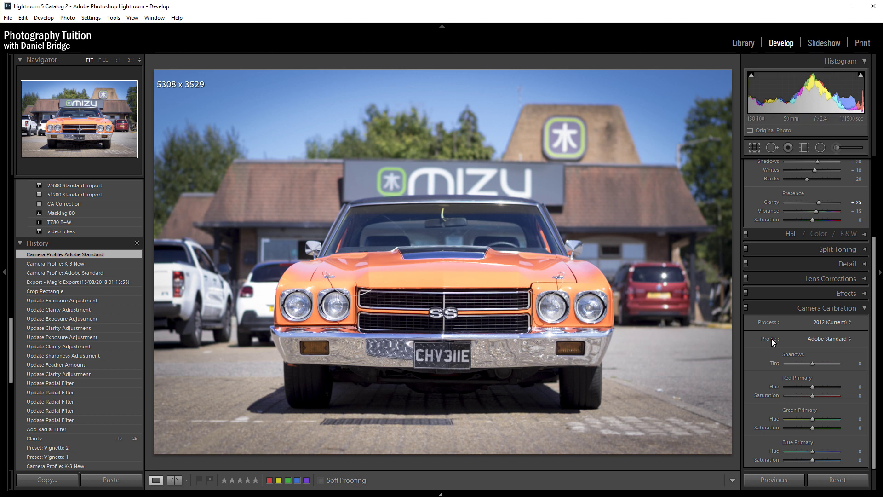
- Set the car's profile to K-3 New, back to Adobe Standard, then K-3 New again
click(822, 339)
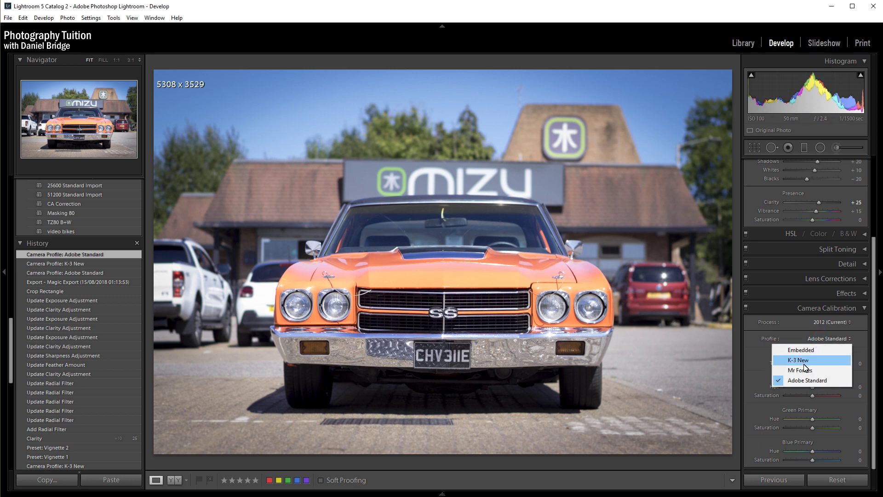
click(805, 361)
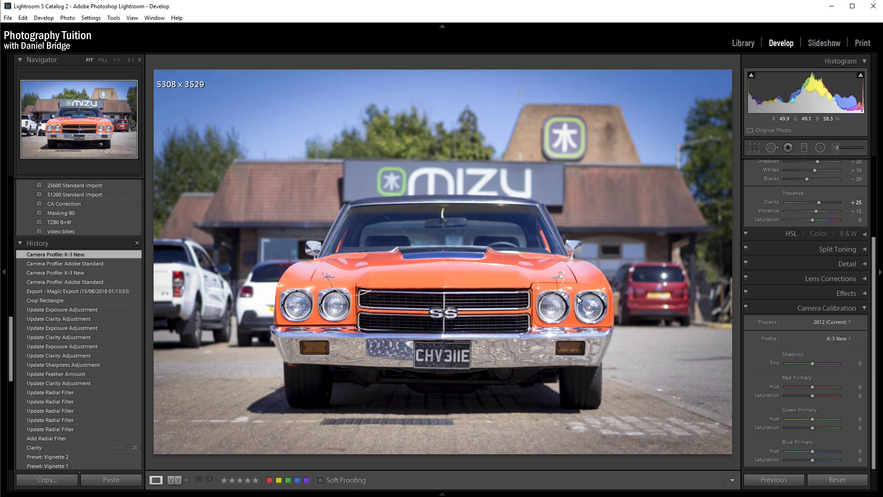
click(833, 338)
click(813, 382)
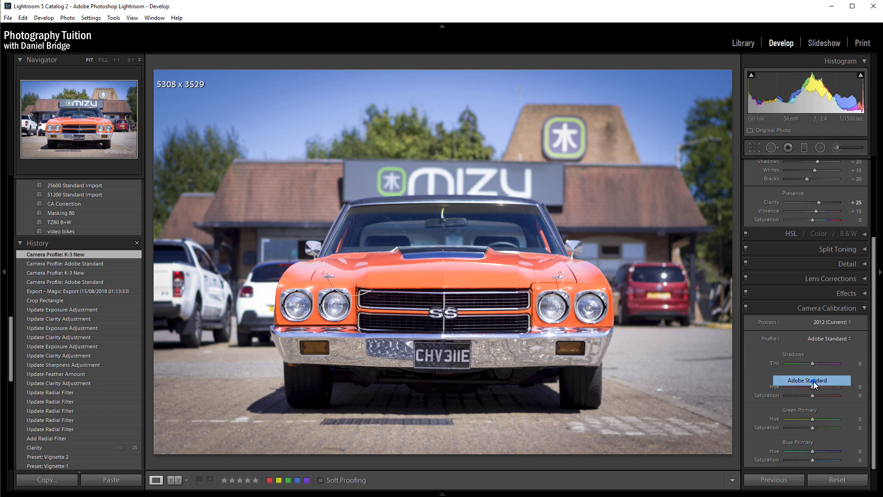
click(840, 343)
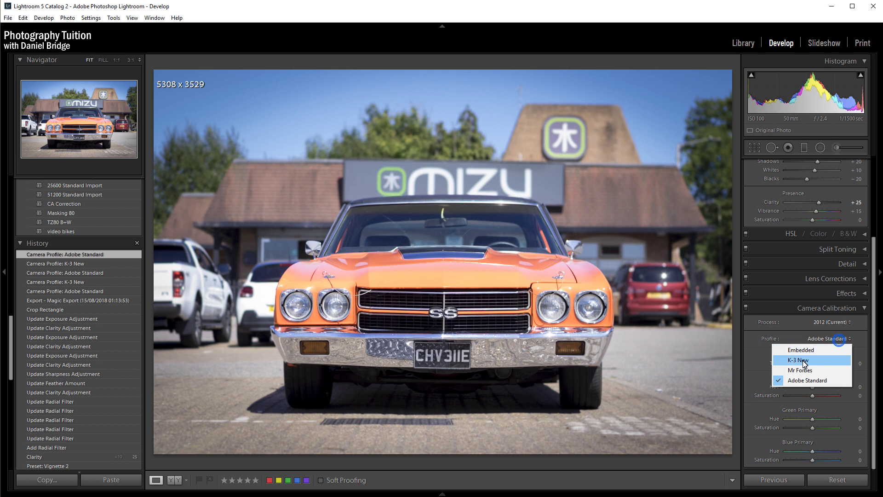
click(801, 360)
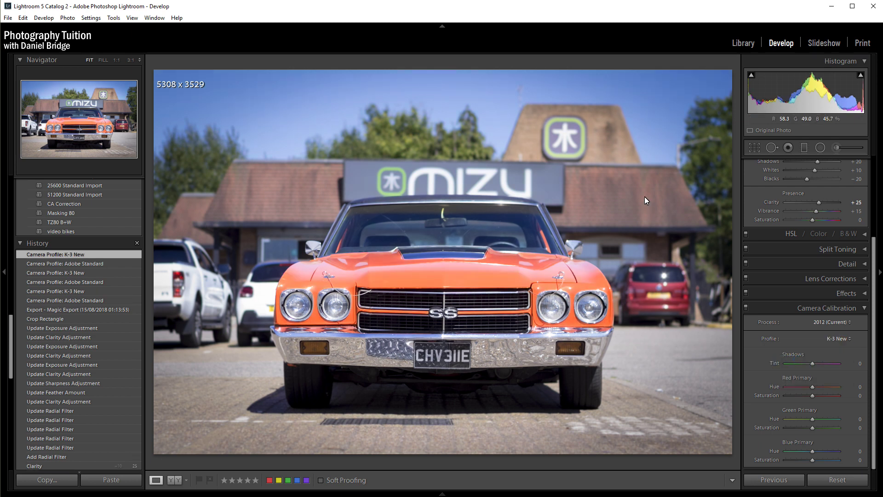